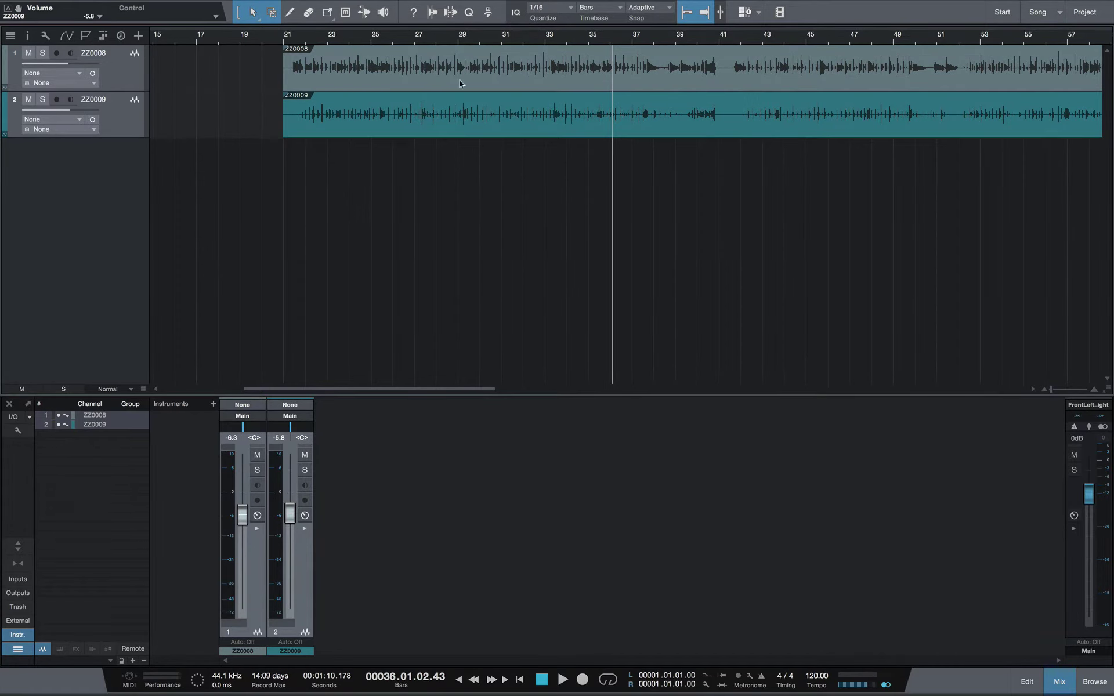
Place the playback cursor at bar 28, beat 3, and play and pause twice from there
click(445, 39)
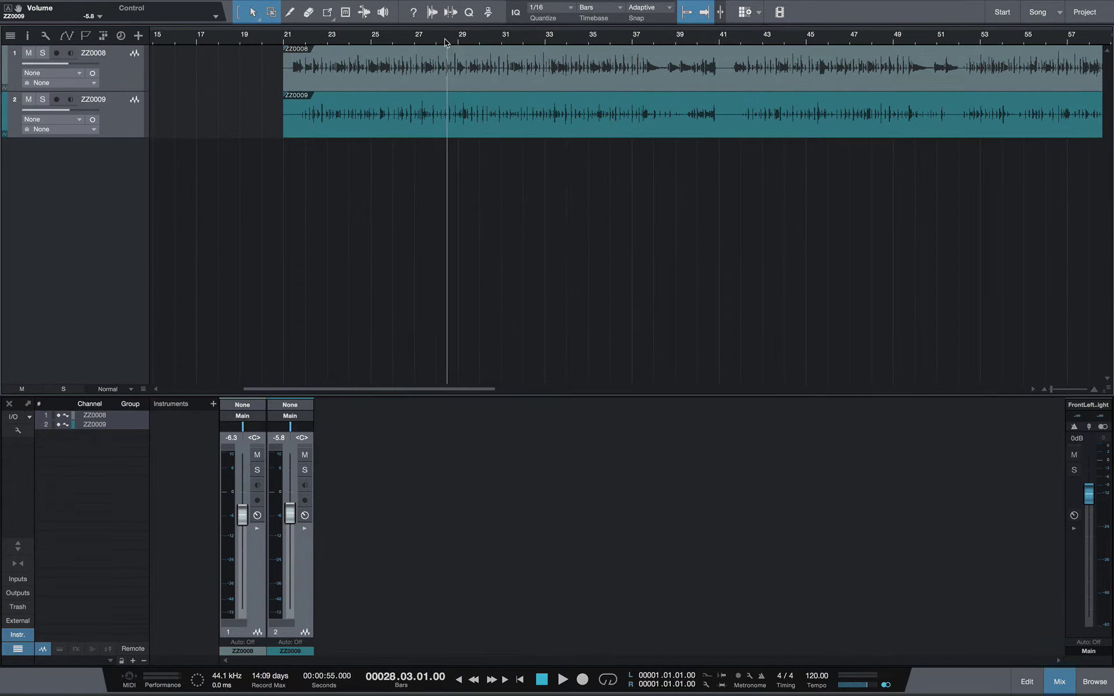
key(space)
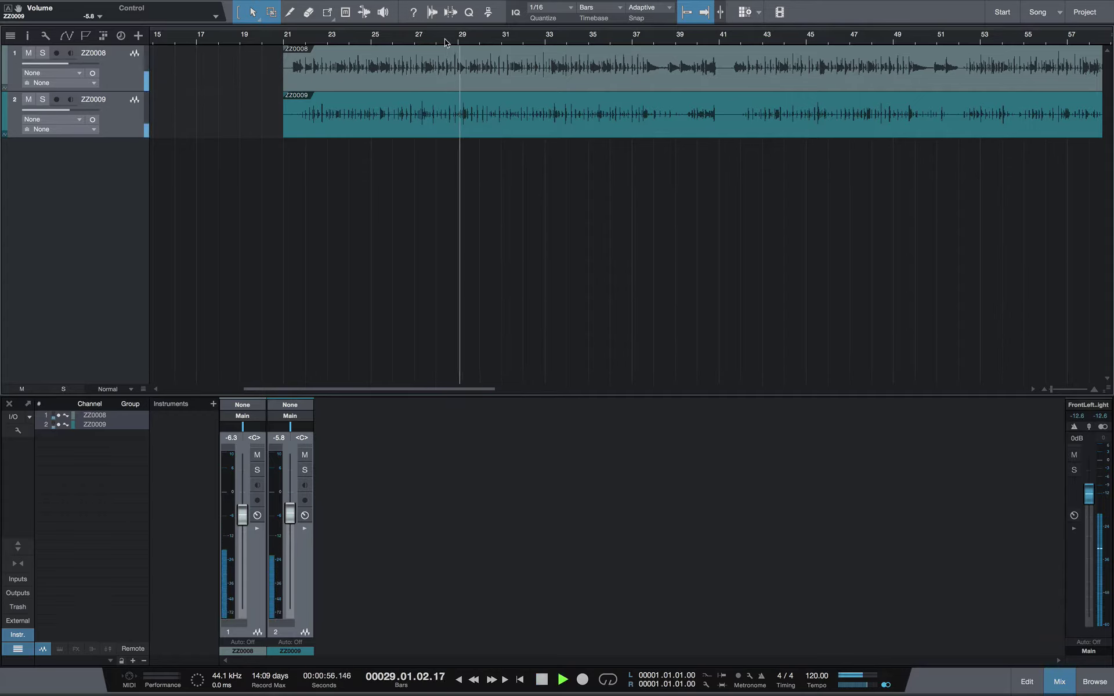
key(space)
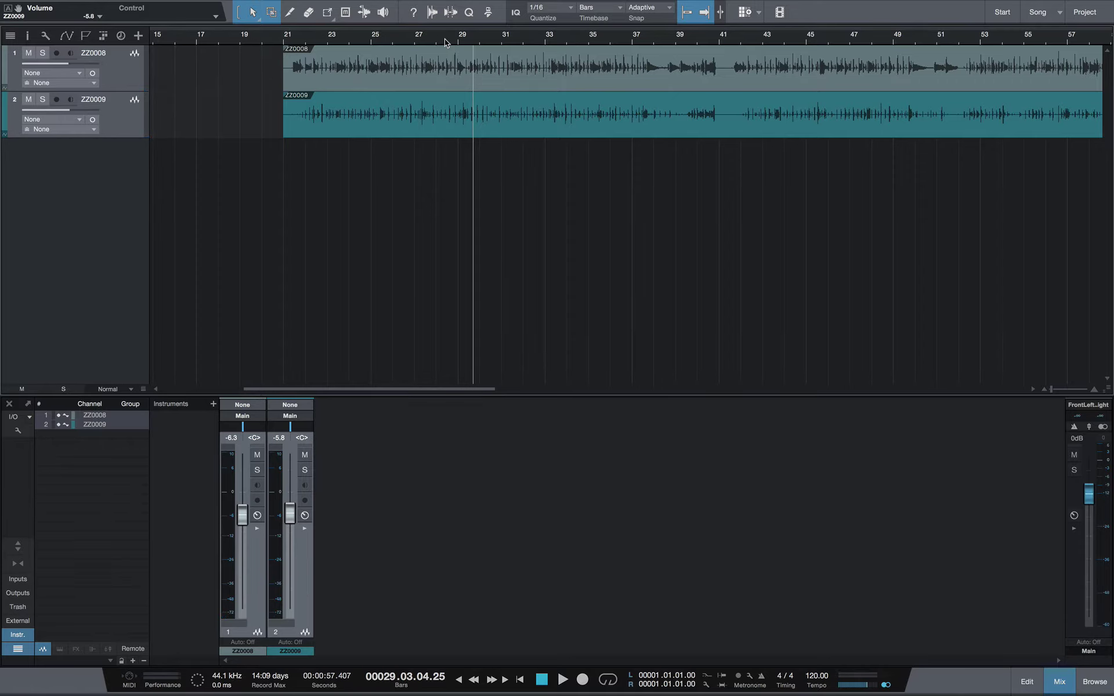
key(space)
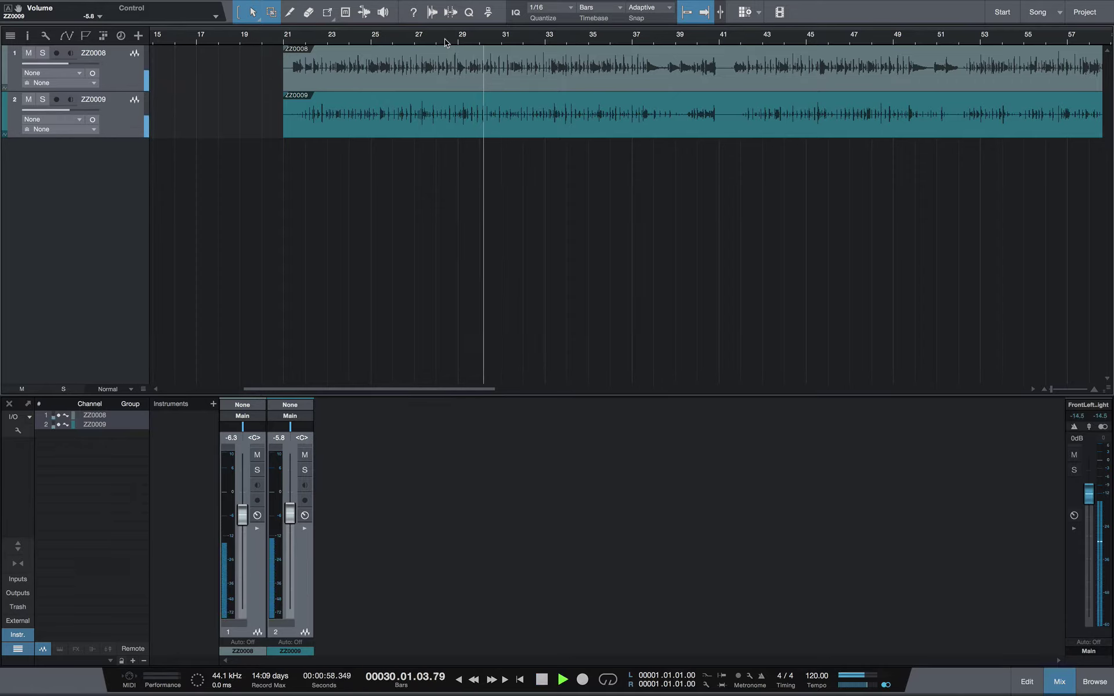
key(space)
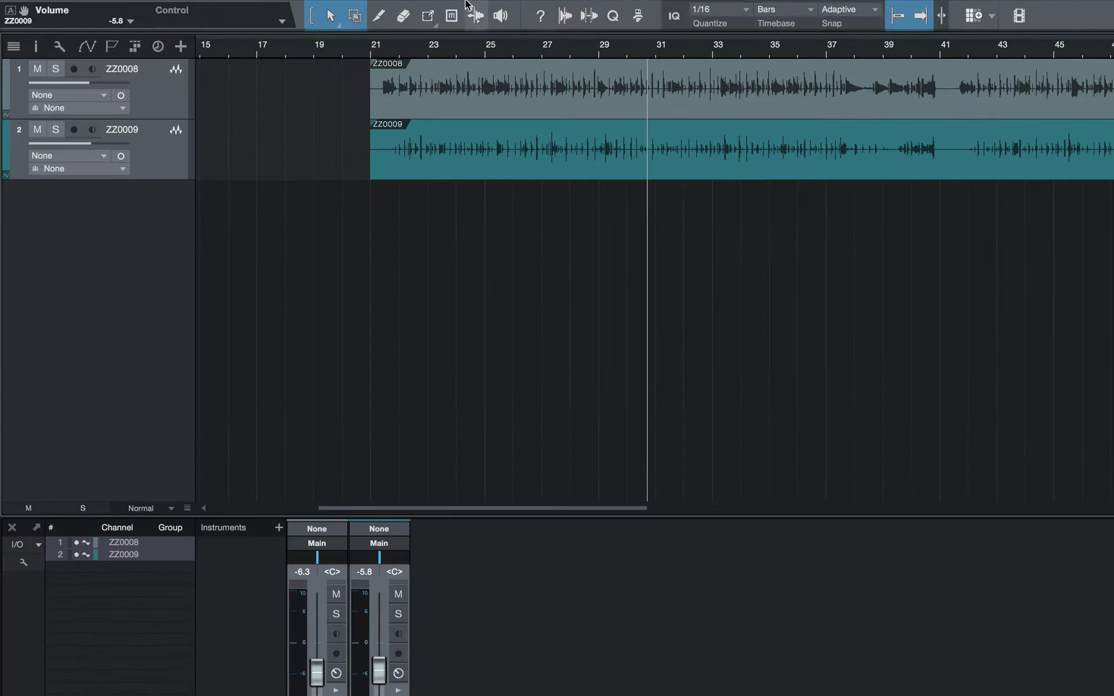
Enable the Return to Start on Stop transport option
mouse_move(465, 6)
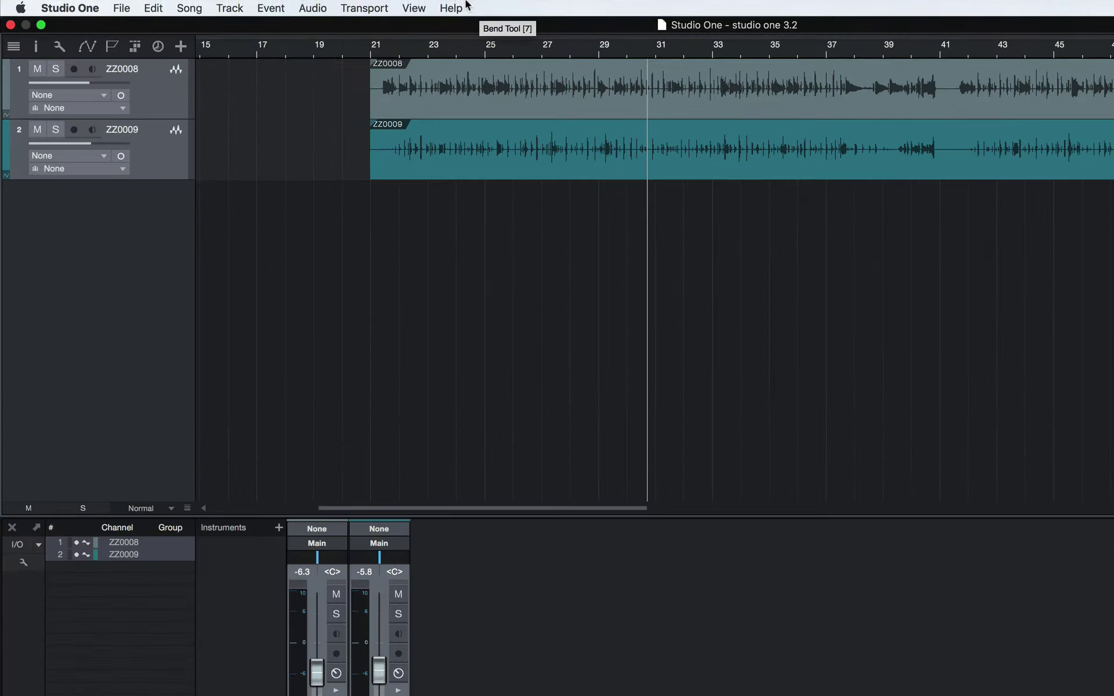
click(365, 8)
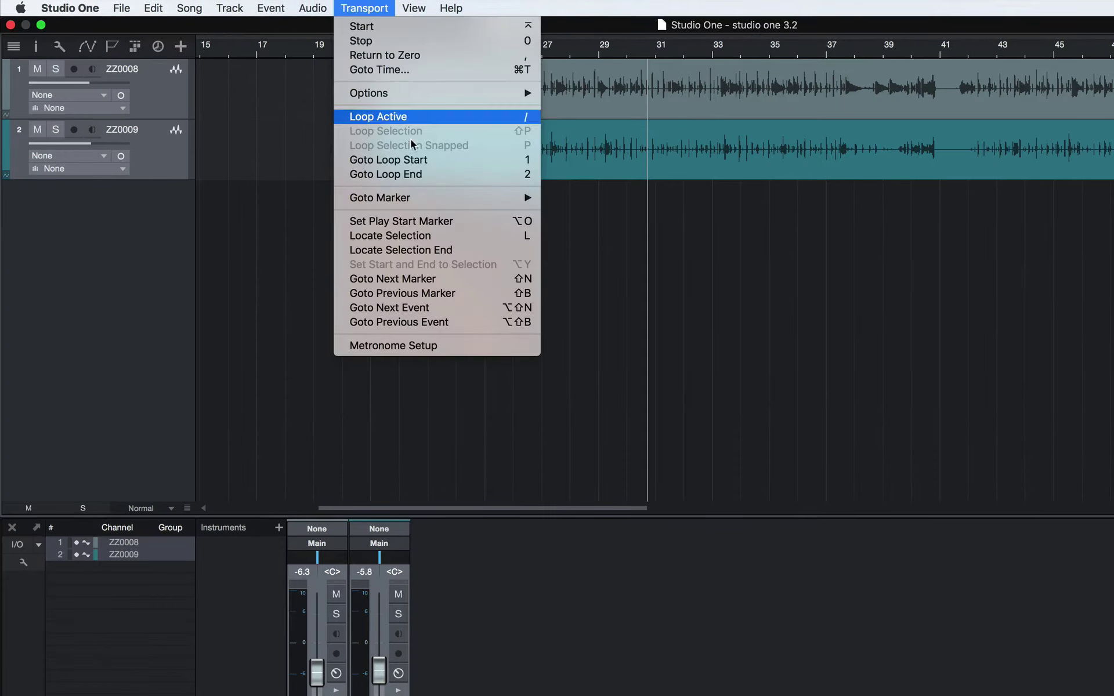
mouse_move(459, 98)
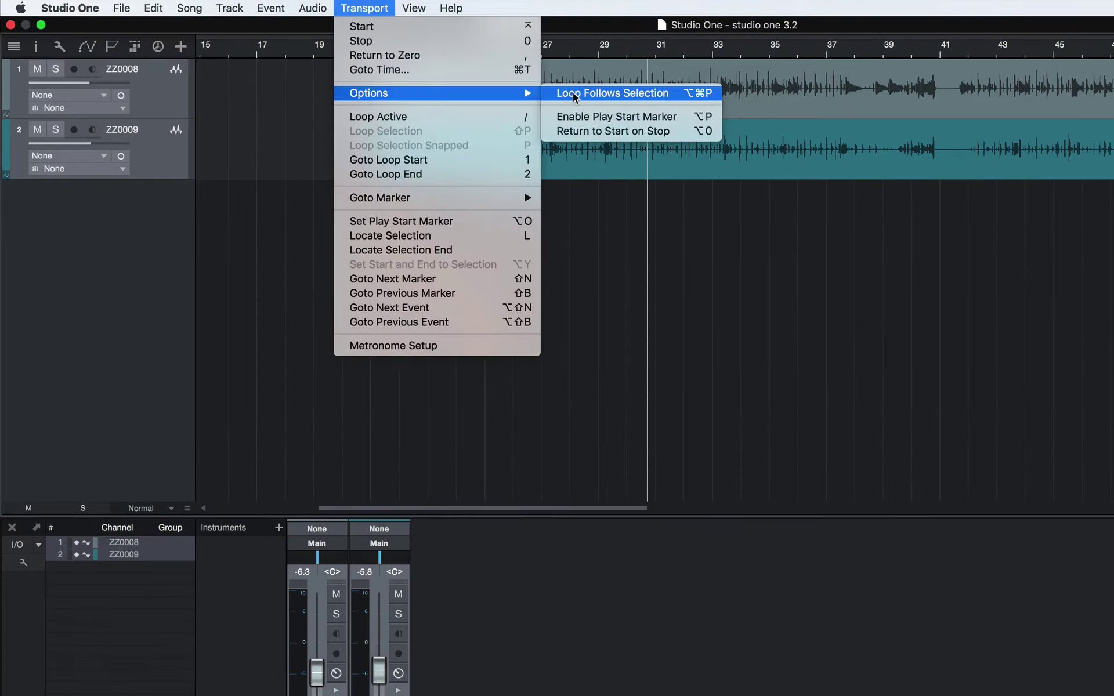
click(629, 136)
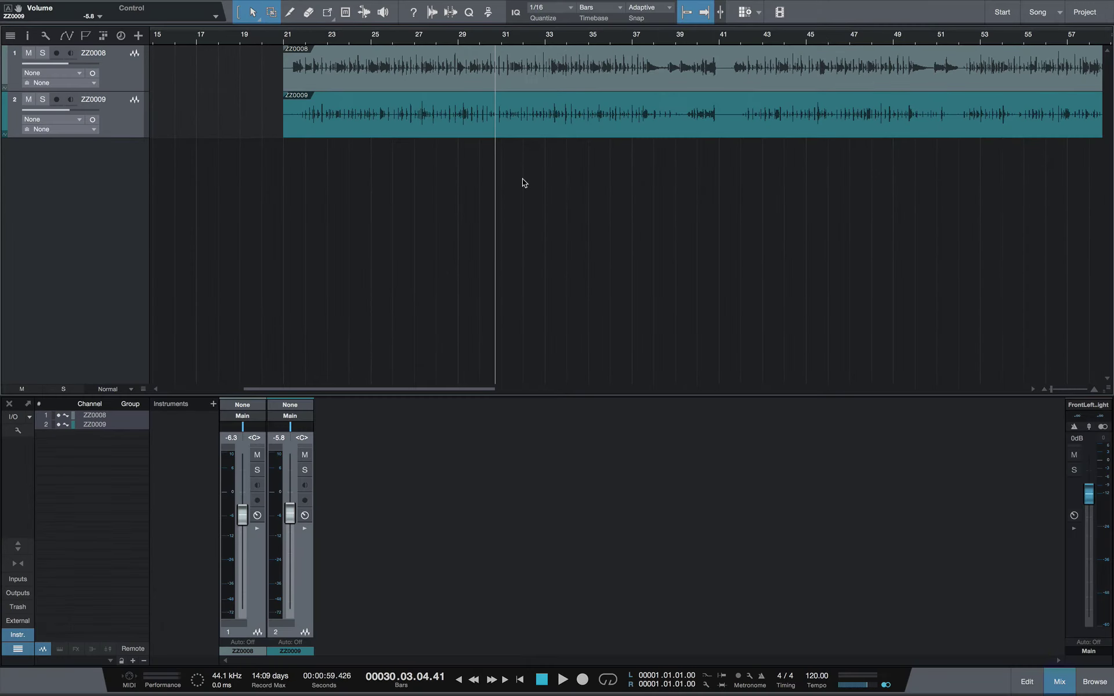
Start and stop playback repeatedly to test Return to Start on Stop
key(space)
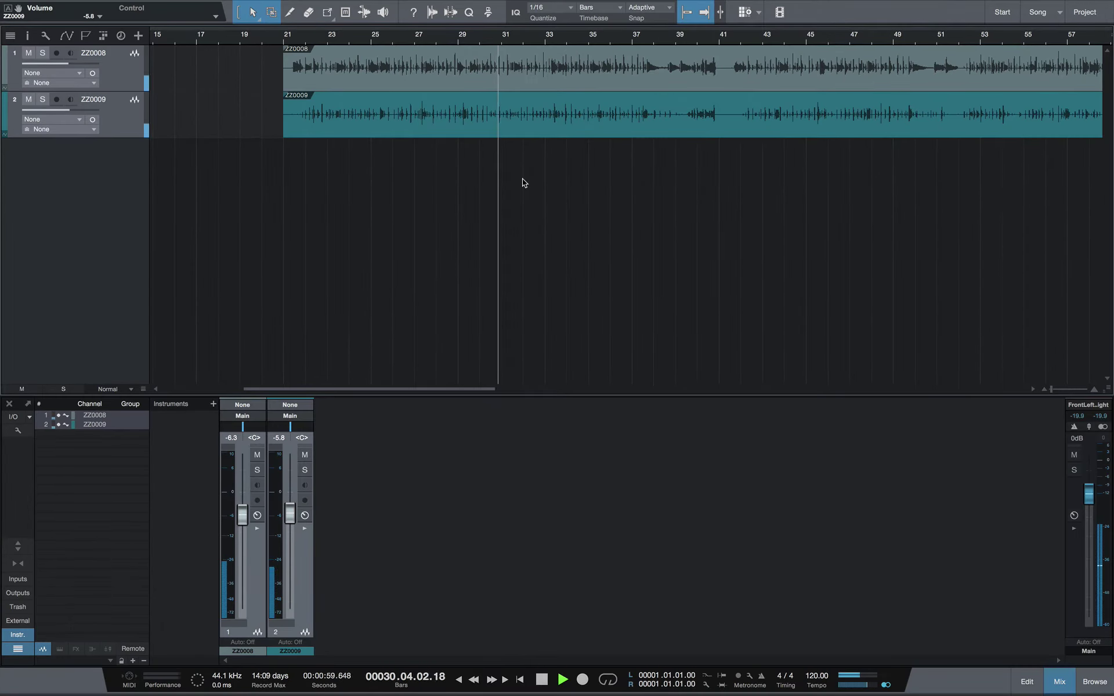
key(space)
key(space)
key(space)
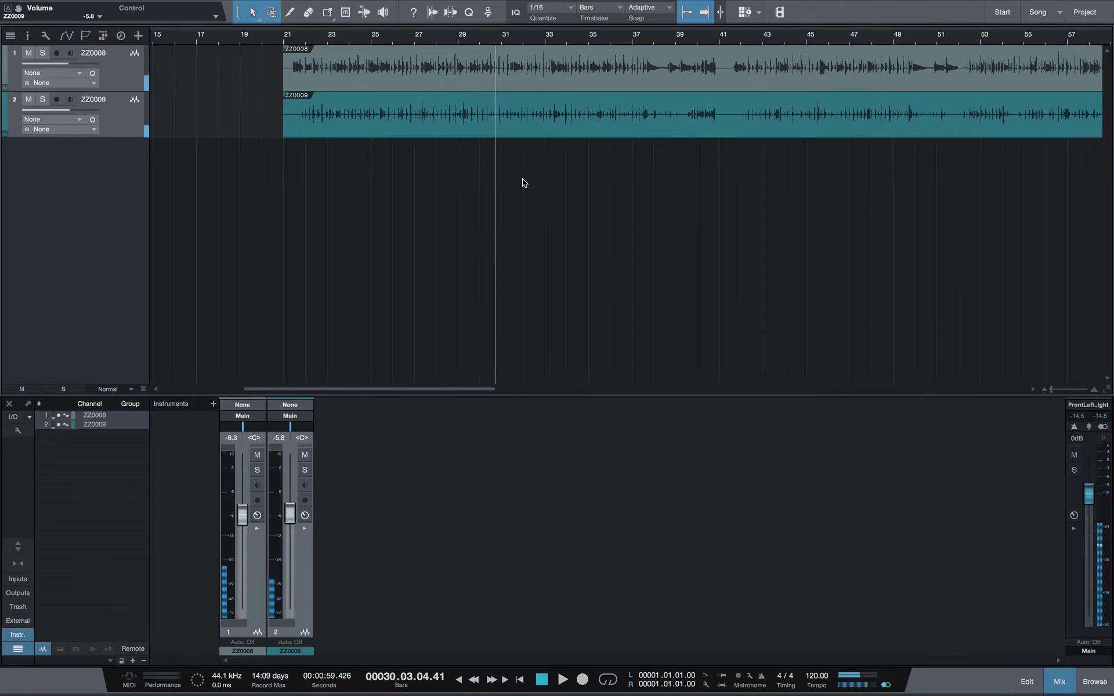
key(space)
key(space)
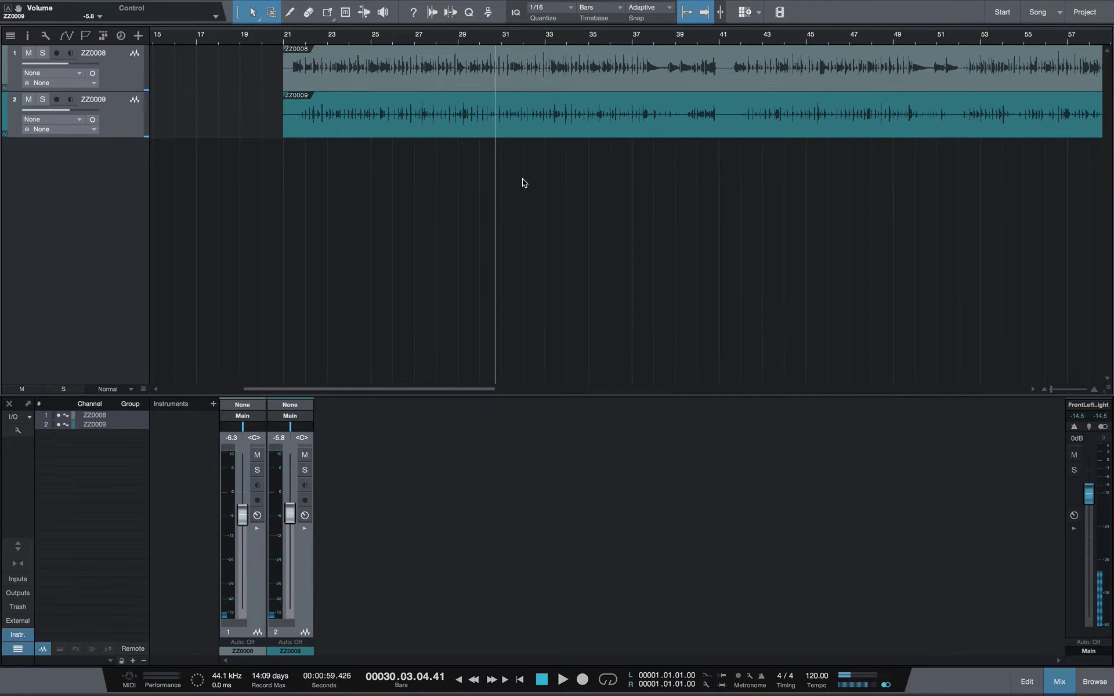
key(space)
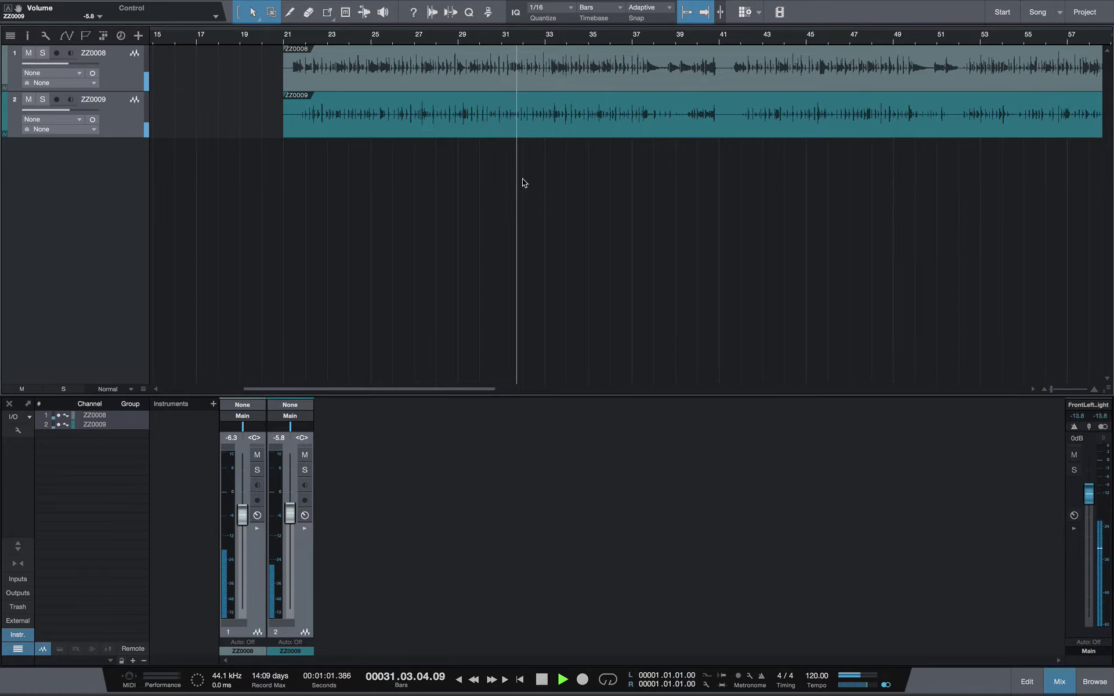
key(space)
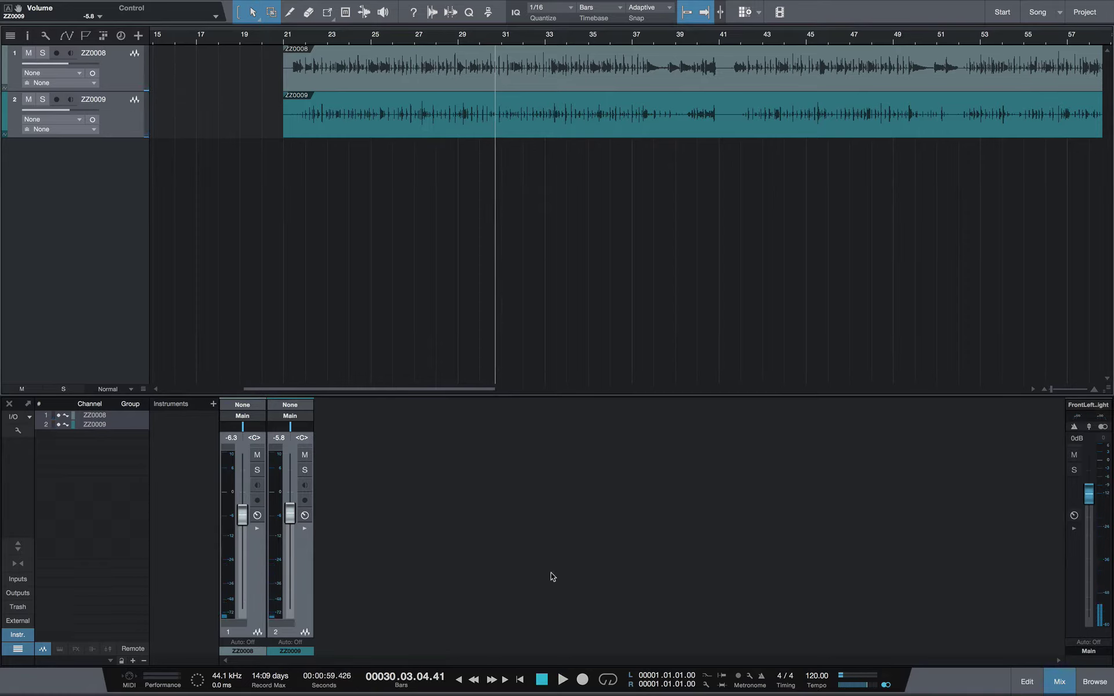
Enable the play start marker and audition playback with the marker moved to bar 26
right_click(563, 679)
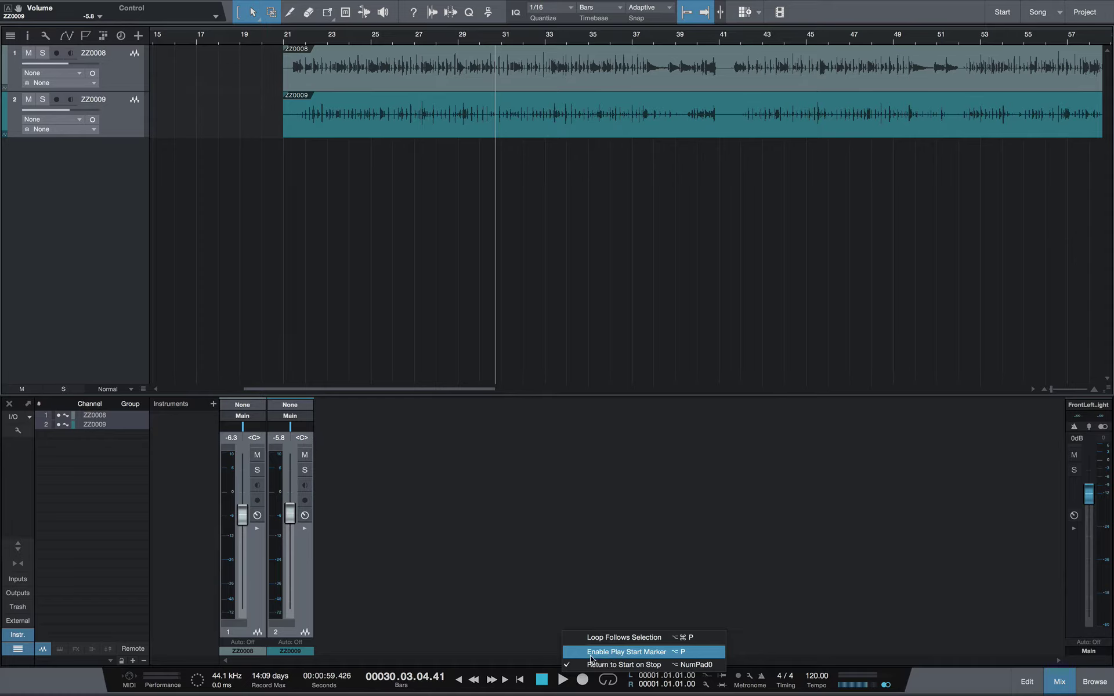
click(637, 657)
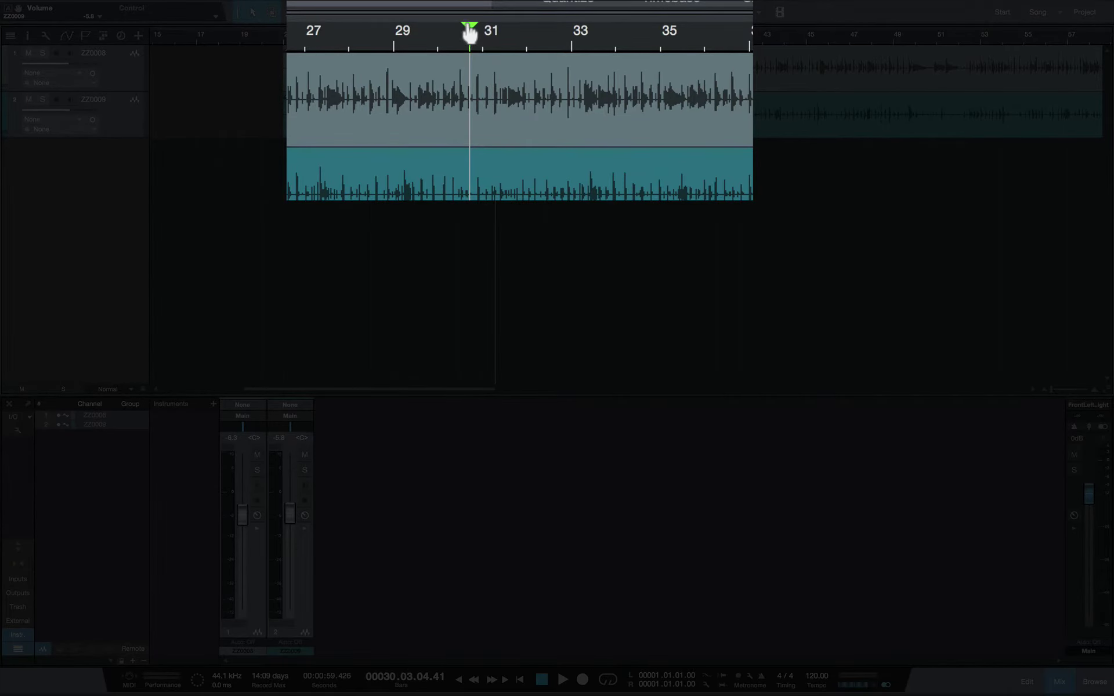
mouse_move(505, 37)
mouse_down()
mouse_move(408, 41)
mouse_move(415, 52)
mouse_move(392, 53)
mouse_up()
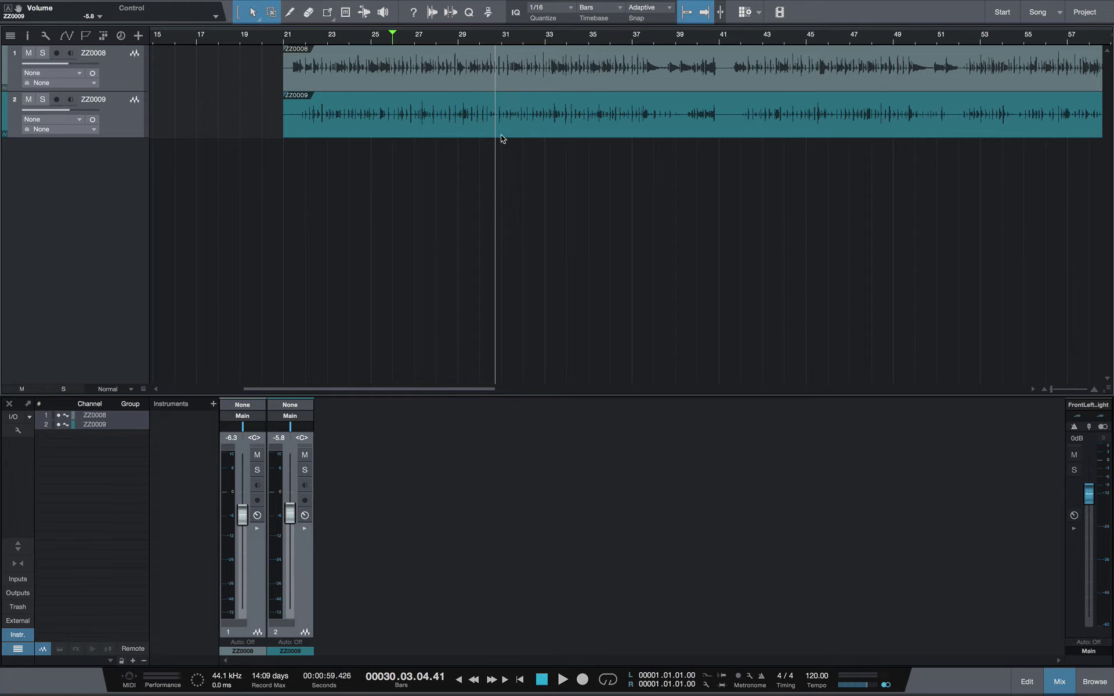
key(space)
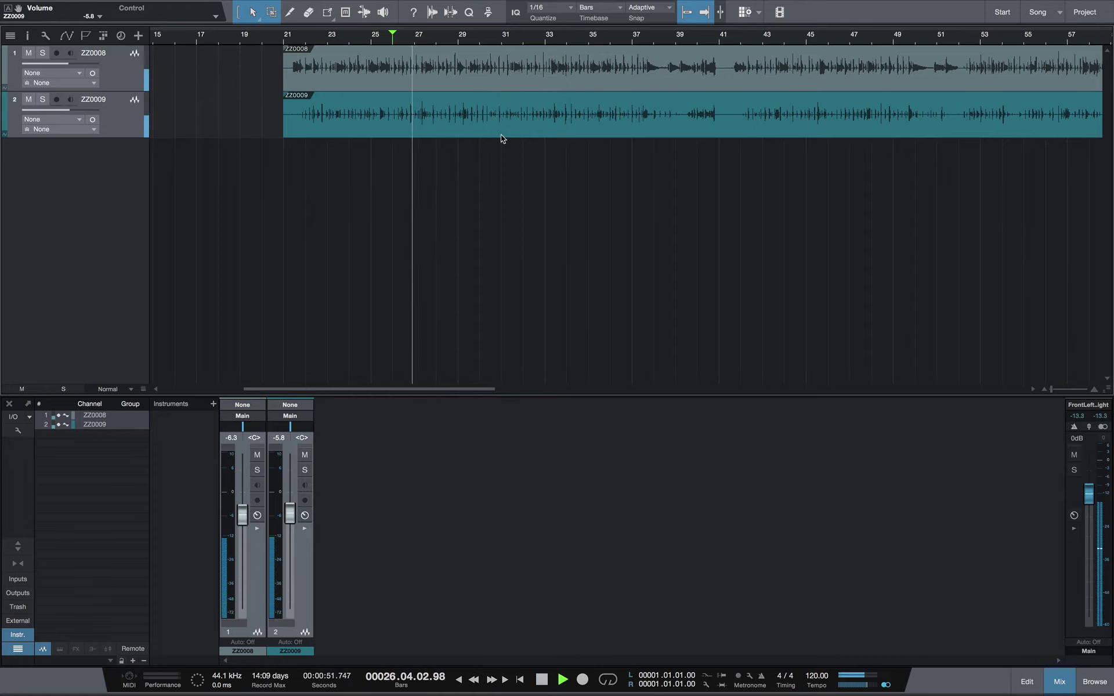
key(space)
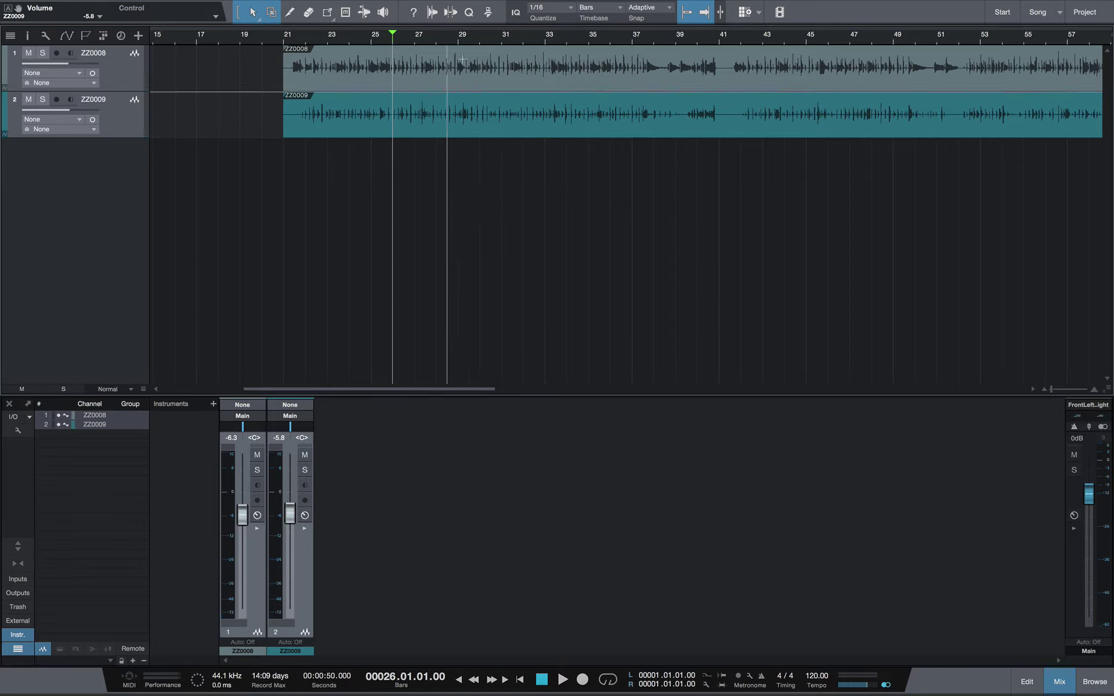
Delete bars 37 to 40 and 42 to about 45 from both tracks, and audition playback from the start marker
drag(635, 62, 694, 107)
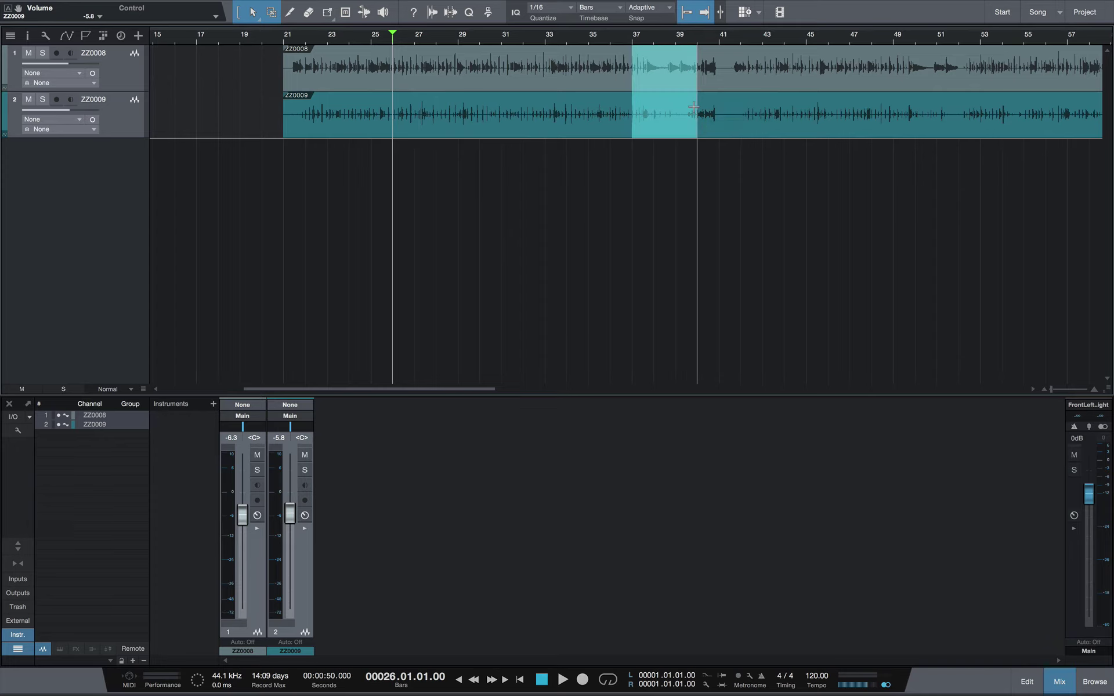
key(Delete)
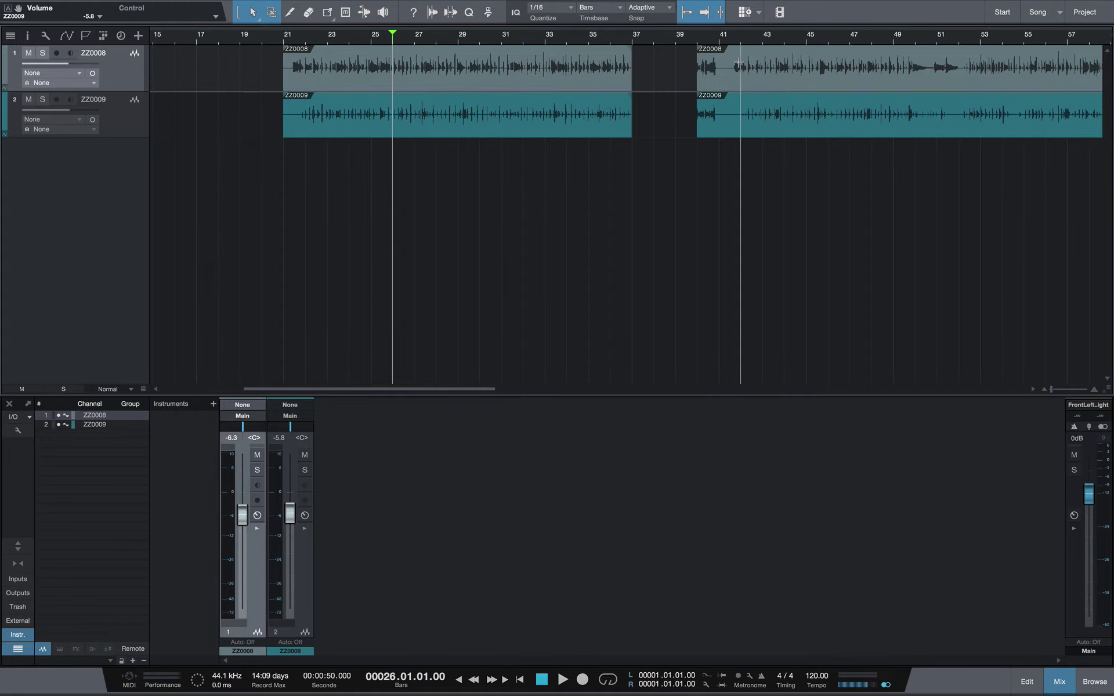
drag(742, 82, 811, 105)
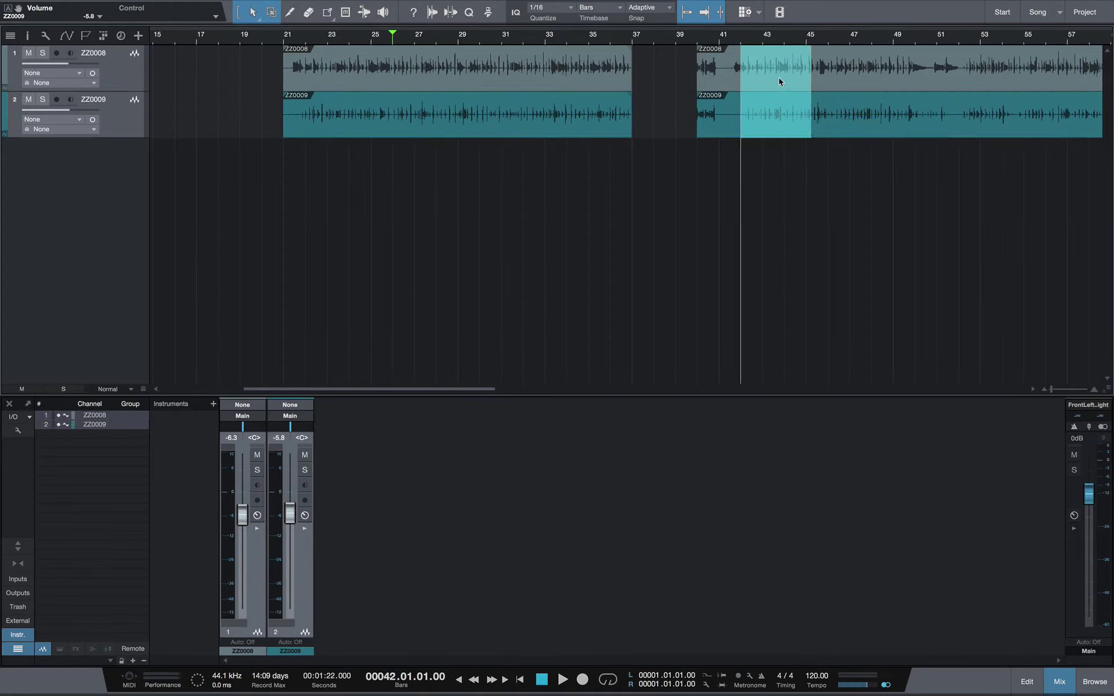
key(Delete)
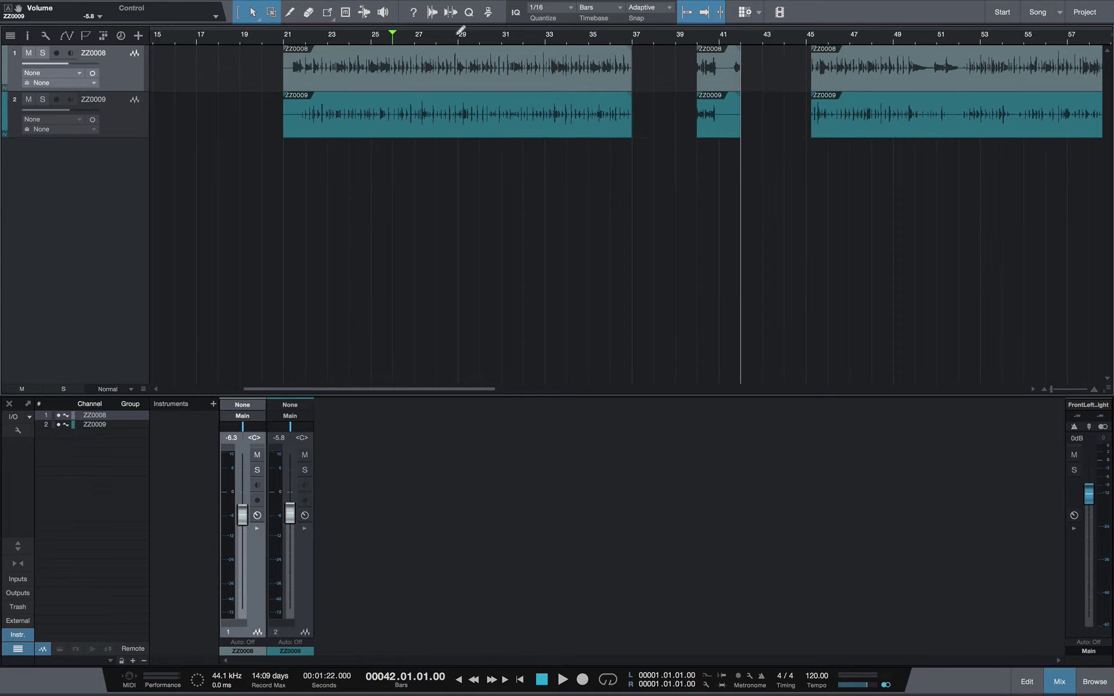
key(space)
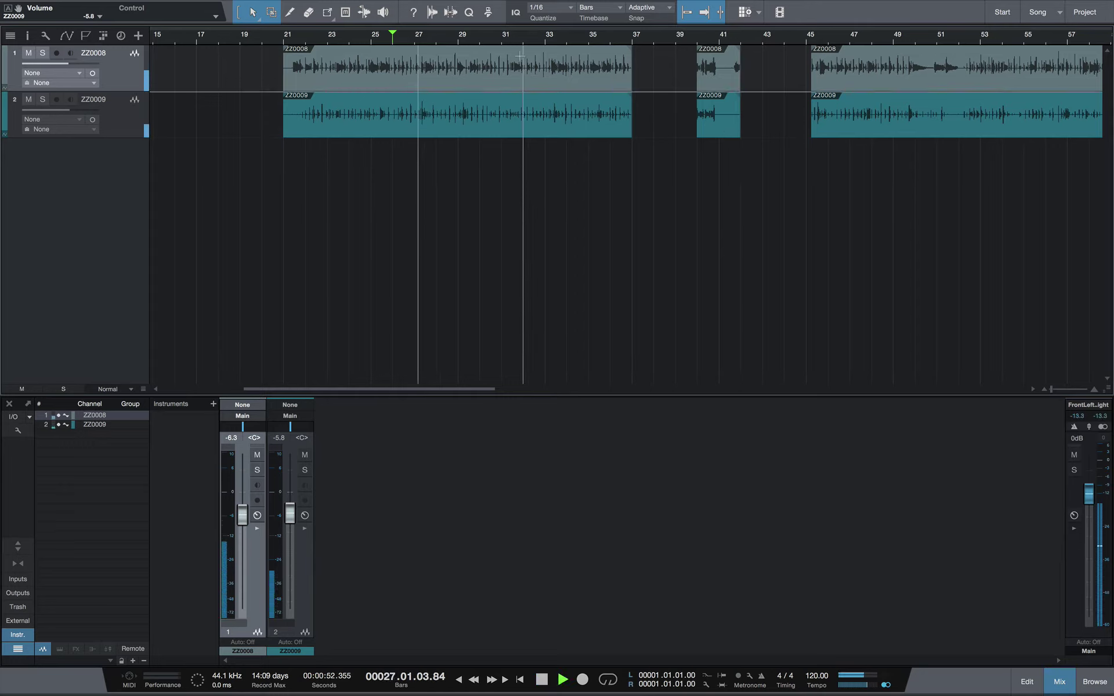
key(space)
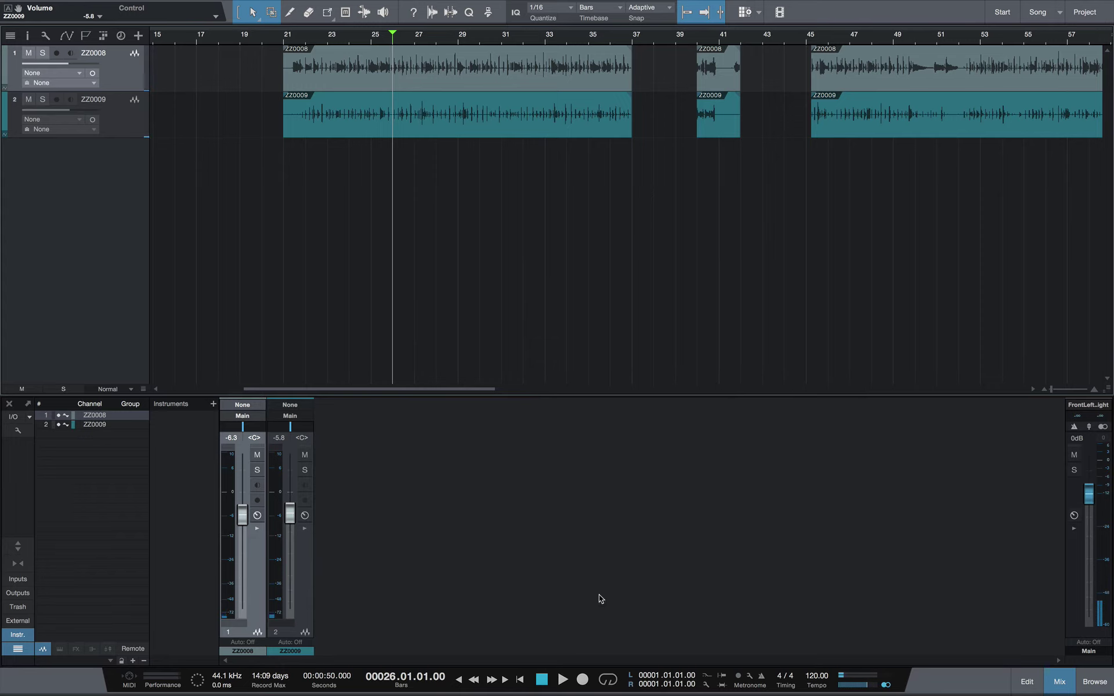
Turn off the play start marker in the playback options, leaving Return to Start on Stop enabled
right_click(562, 680)
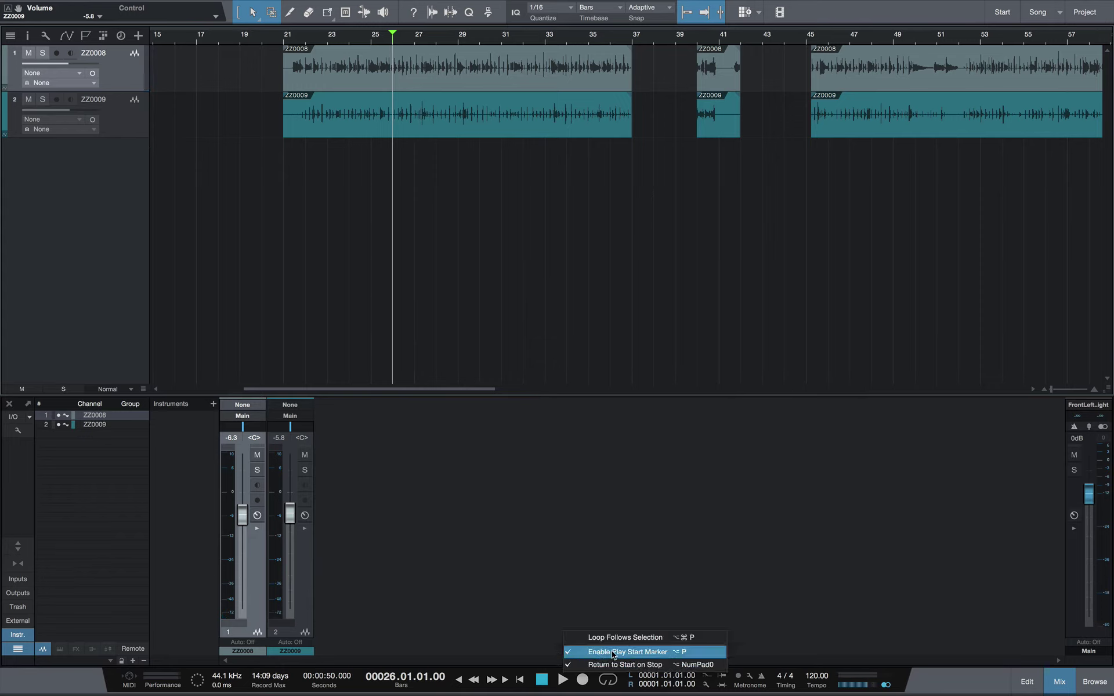
click(565, 680)
right_click(567, 680)
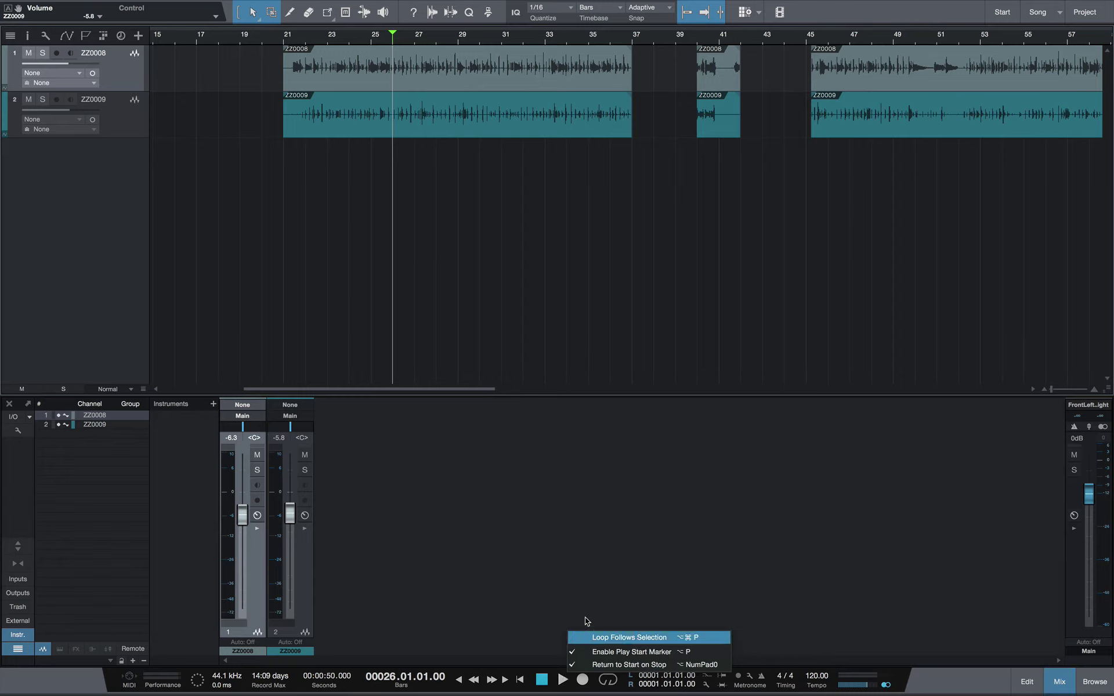
click(566, 593)
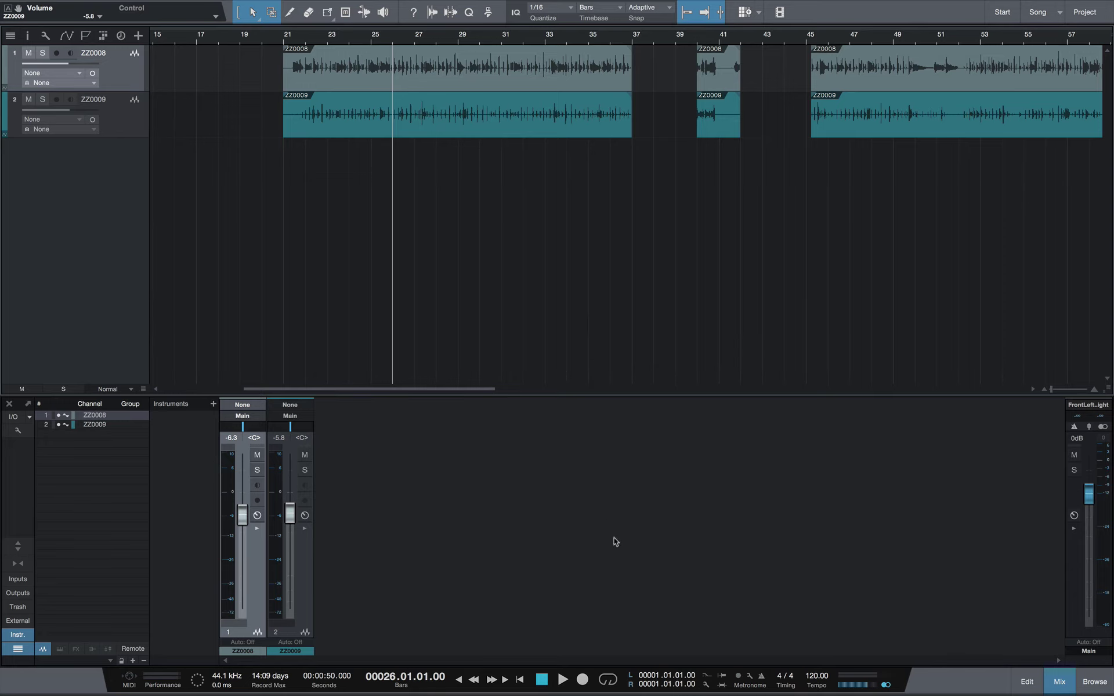
Enable Loop Follows Selection and test it on the short clips at bars 40 to 42 and the range from bar 28, beat 2, to bar 32
right_click(563, 678)
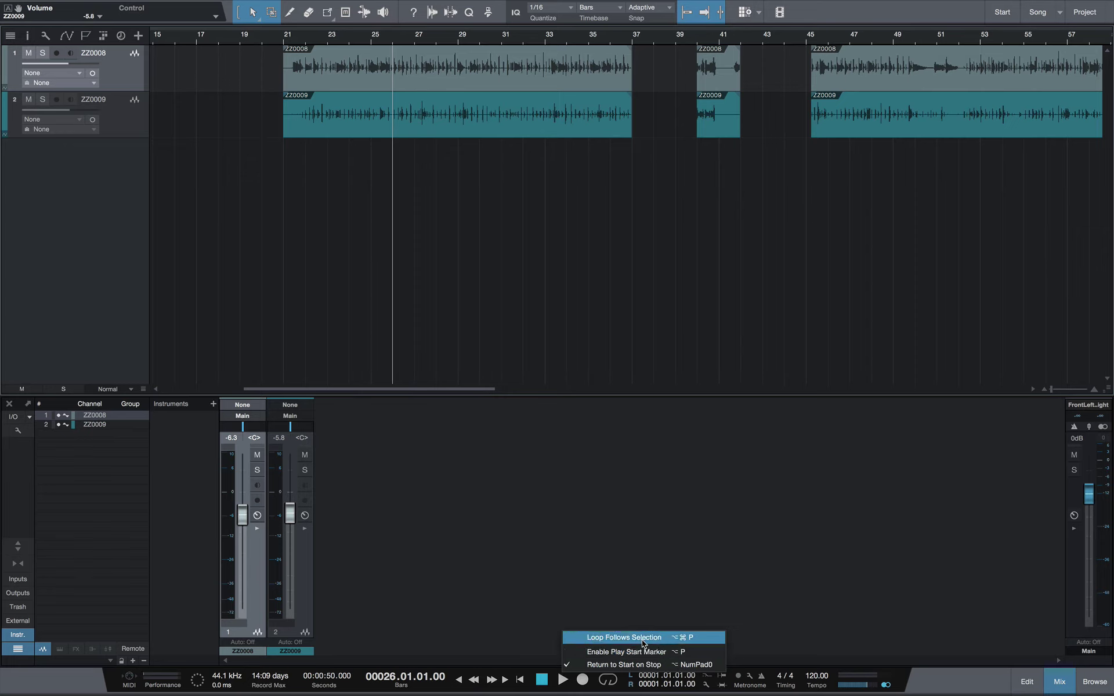
click(675, 640)
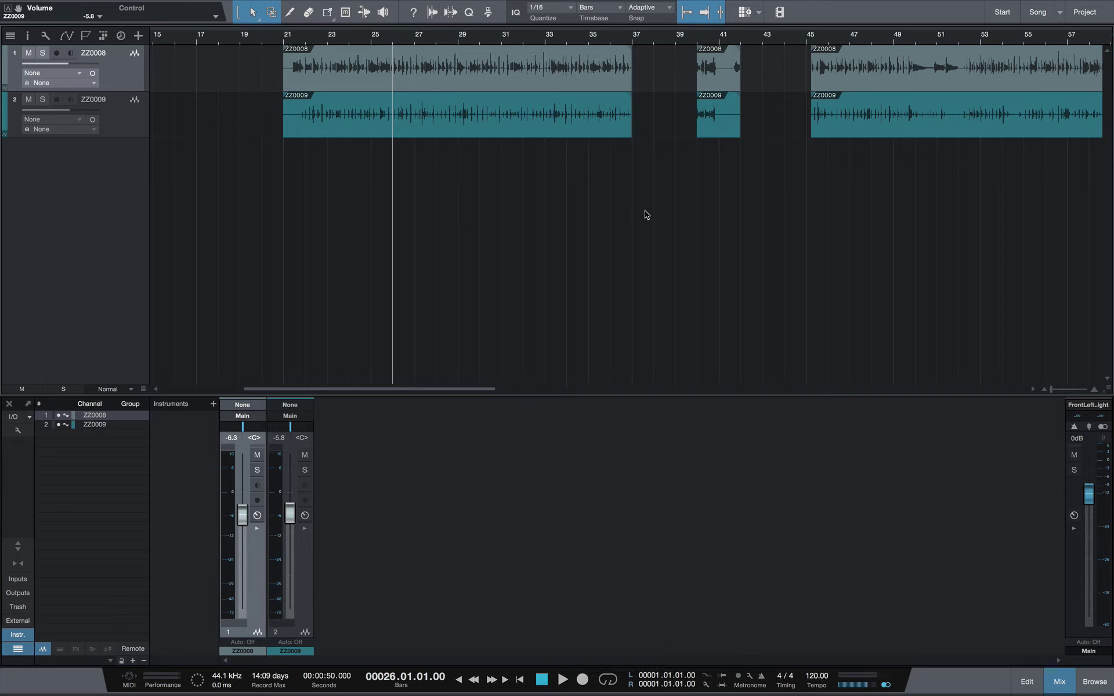
drag(686, 183, 755, 82)
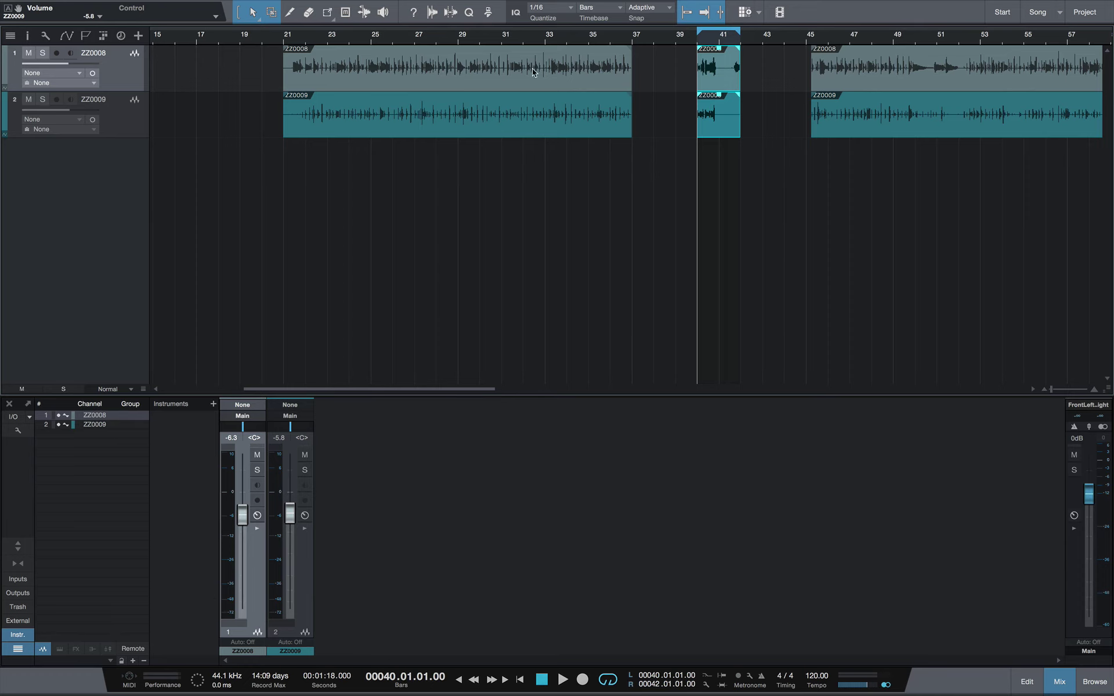
click(458, 122)
drag(442, 62, 522, 109)
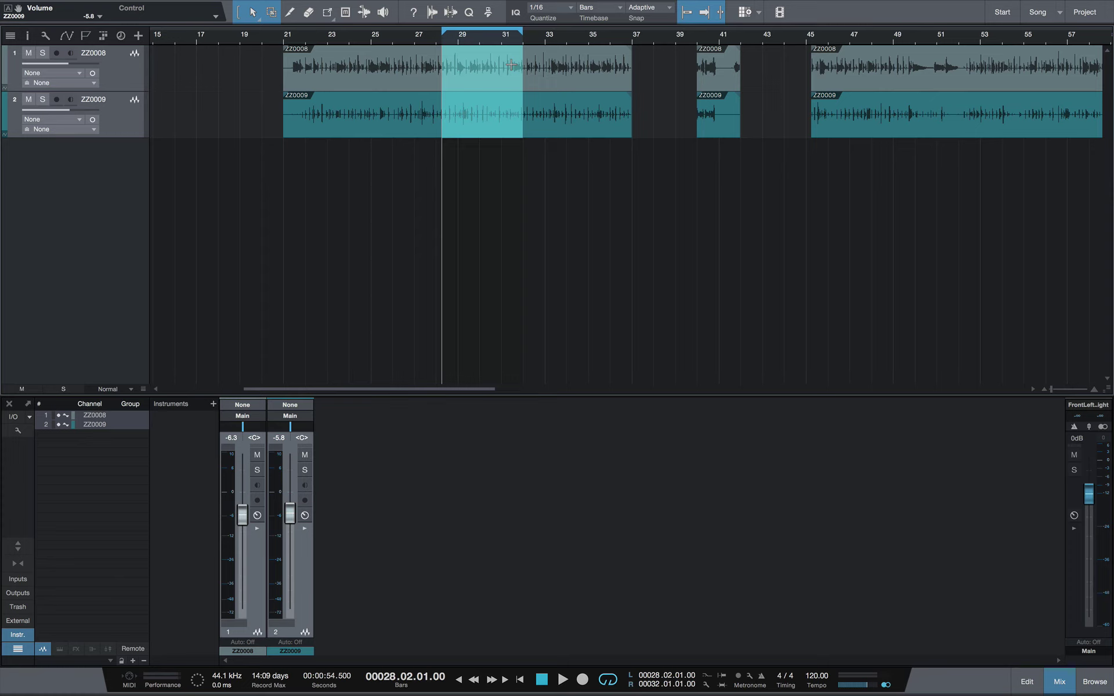
Clear the range selection and set the loop to the short clips between bars 40 and 42 on both tracks
click(626, 184)
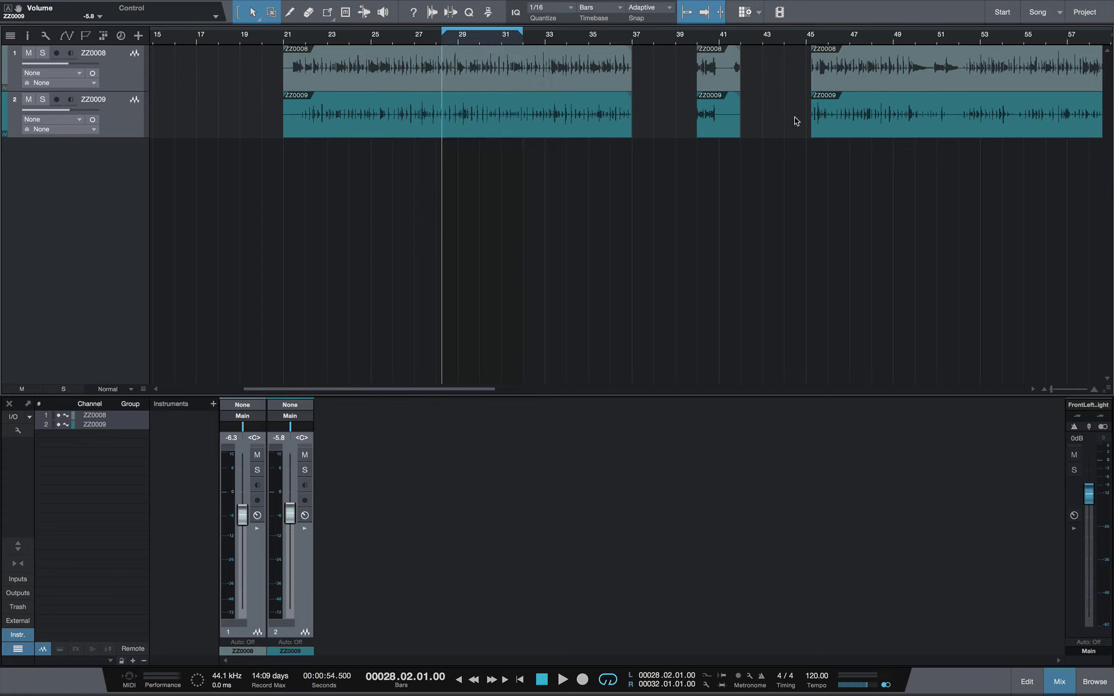
drag(753, 75, 694, 122)
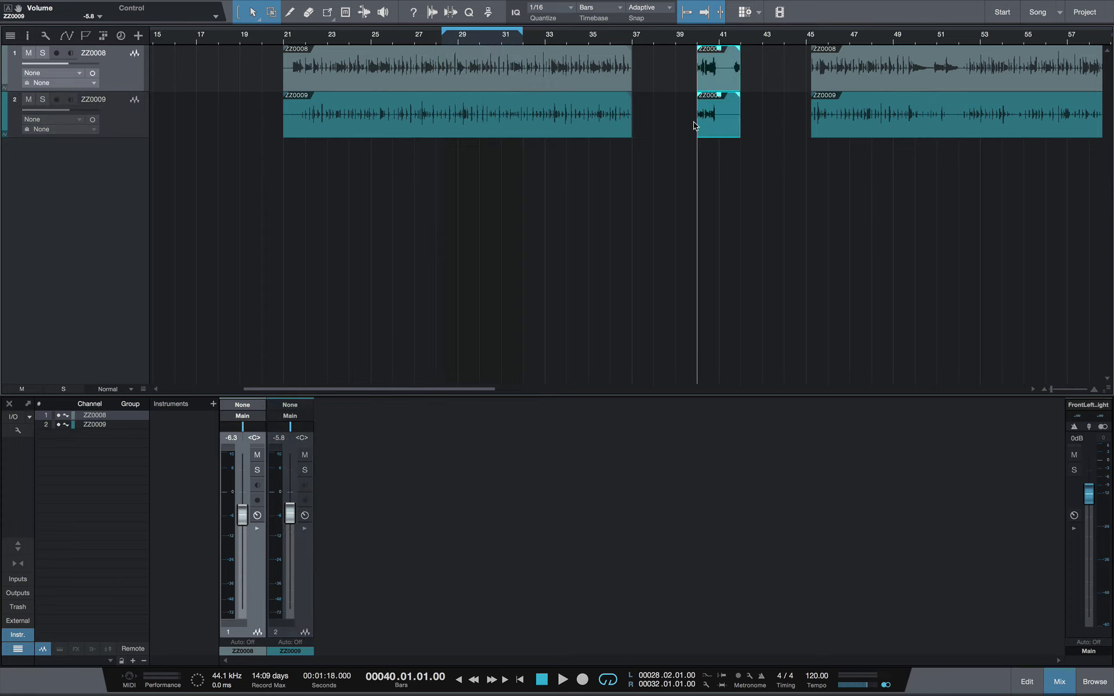
key(p)
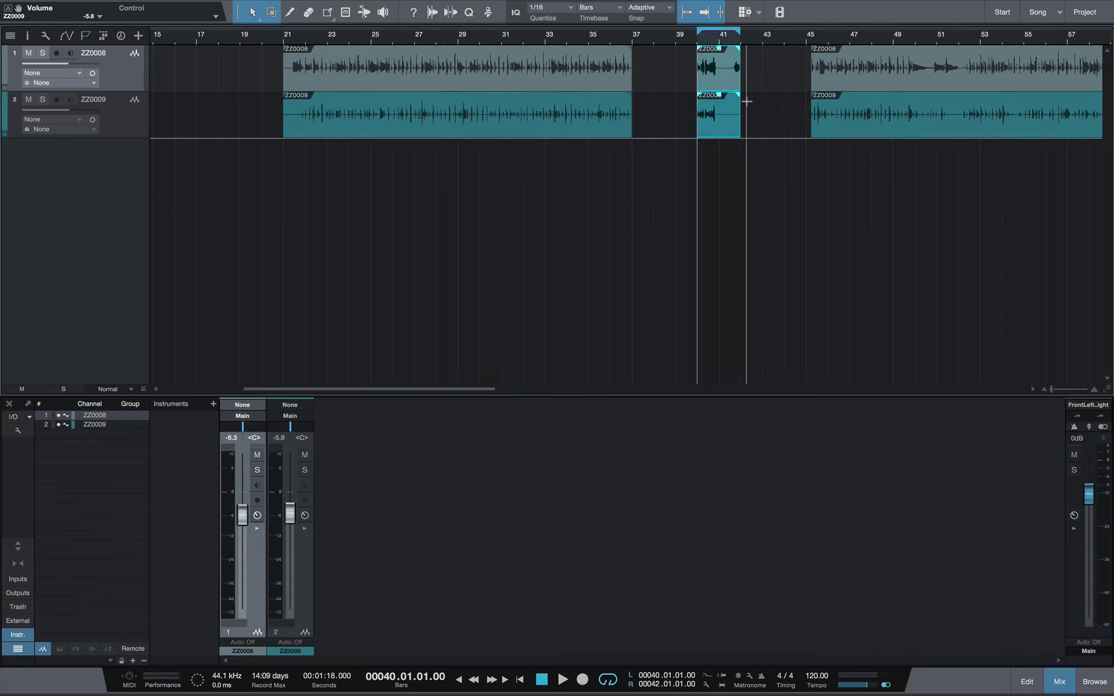
Loop the range from bar 18, beat 3, to bar 24, clear it, and loop the clips between bars 21 and 37 on both tracks
drag(229, 87, 346, 126)
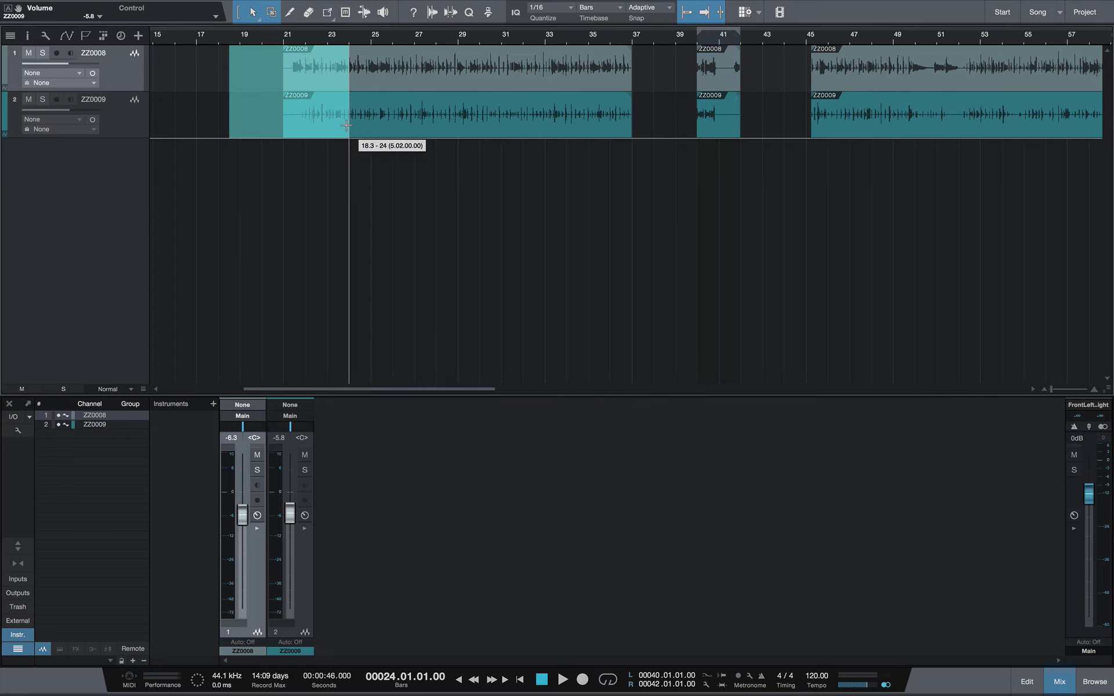
key(p)
click(325, 167)
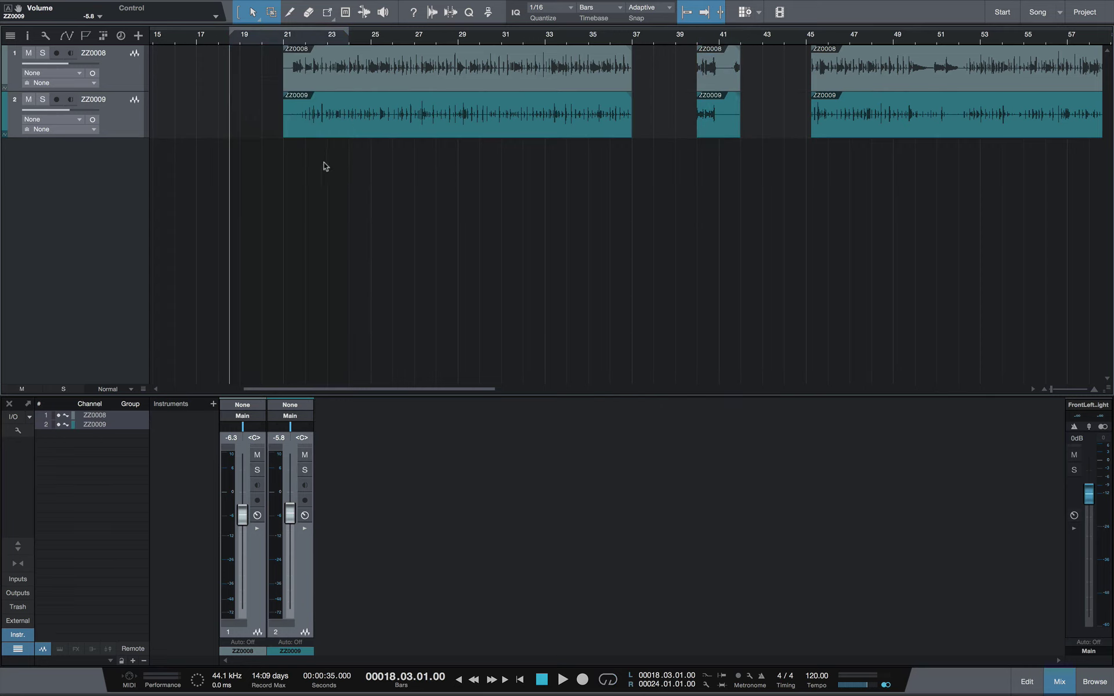
drag(273, 82, 343, 106)
key(p)
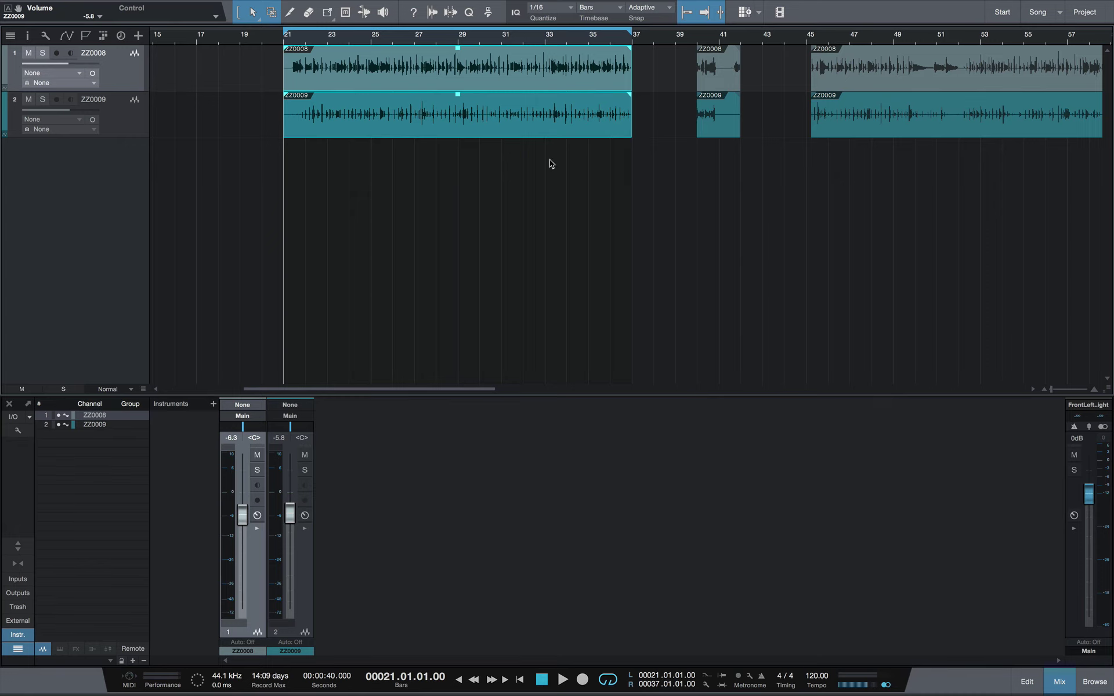
Loop the last clips starting at bar 45 on both tracks, deselect them, and loop the range from bar 52, beat 2, to bar 55, beat 3
scroll(450, 174, right, 5)
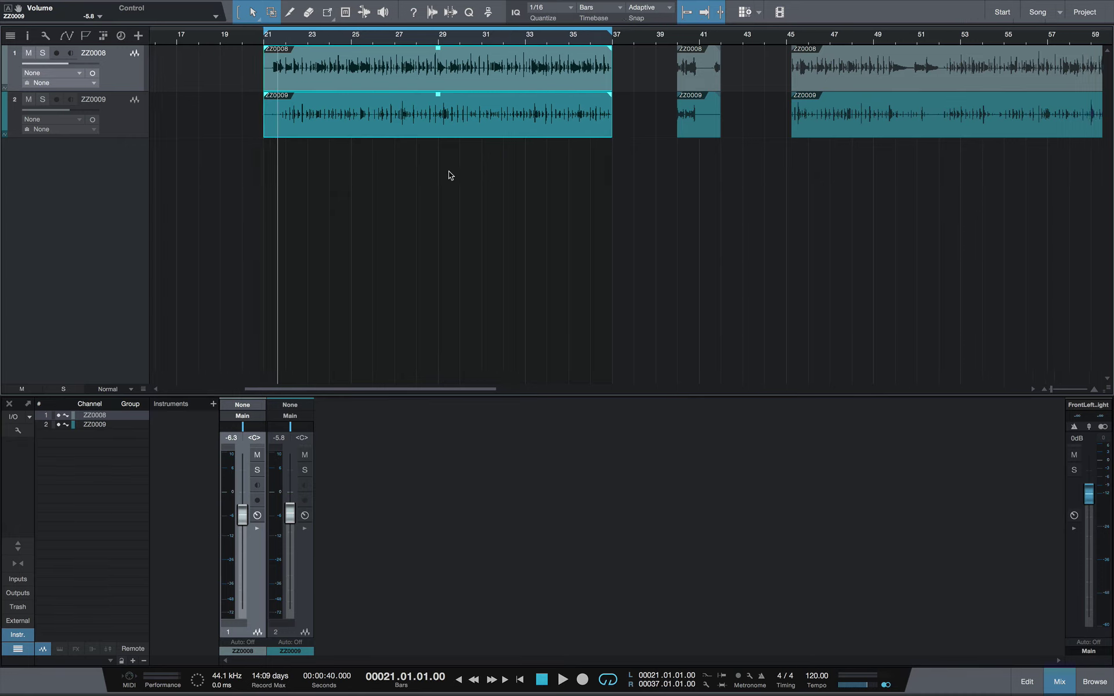
scroll(448, 174, right, 3)
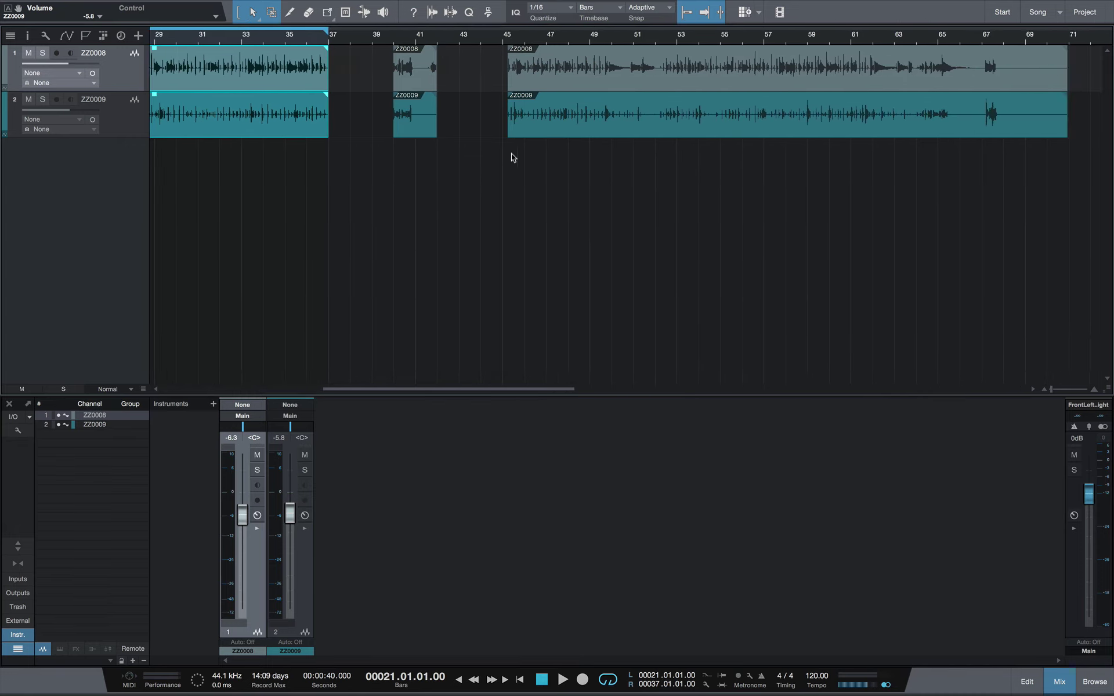
drag(497, 89, 535, 110)
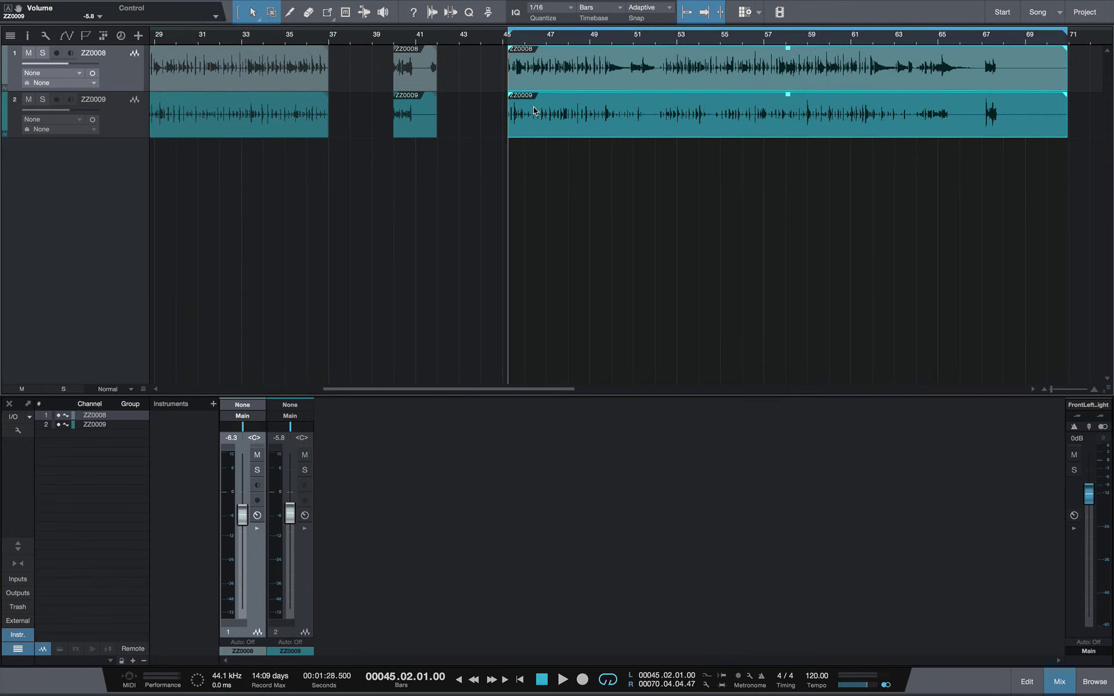
click(649, 170)
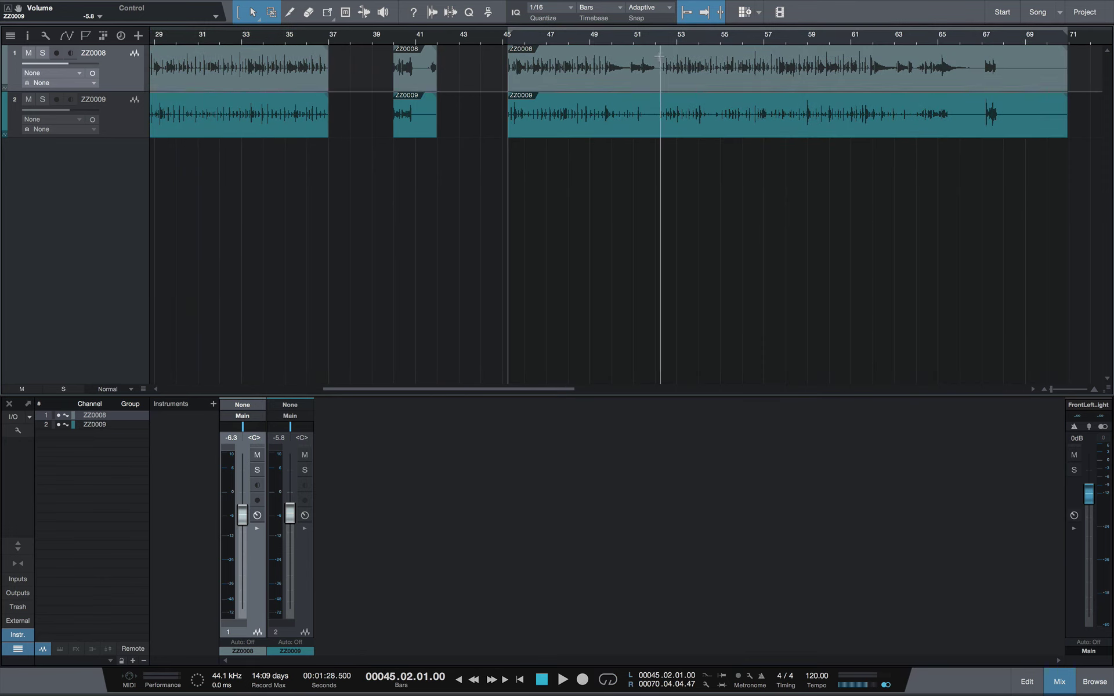
drag(659, 56, 730, 109)
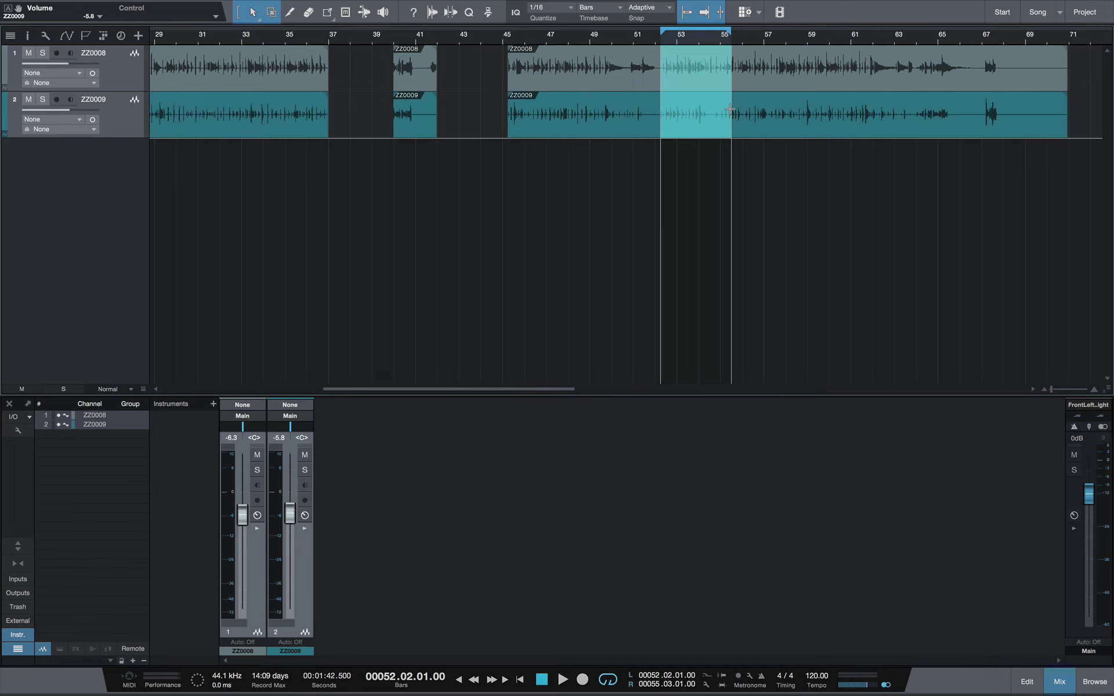